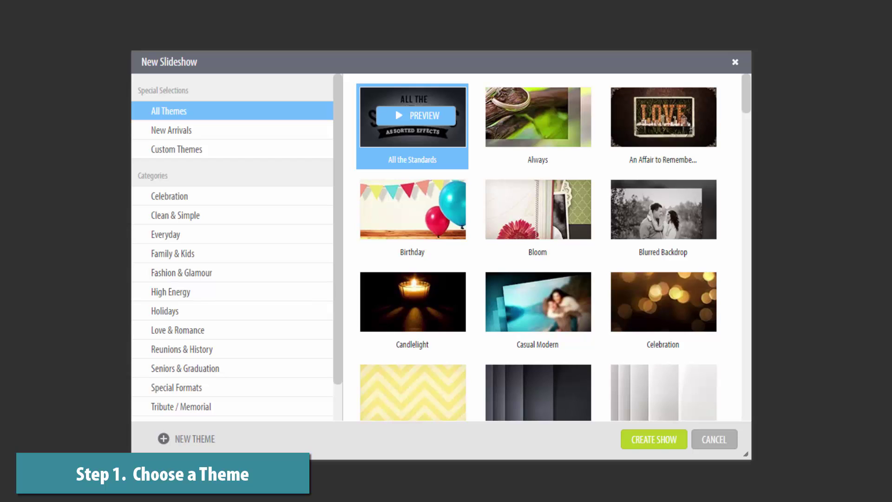
- Choose the Always theme from Clean & Simple and create the show as Road Trip 2016
left_click(274, 220)
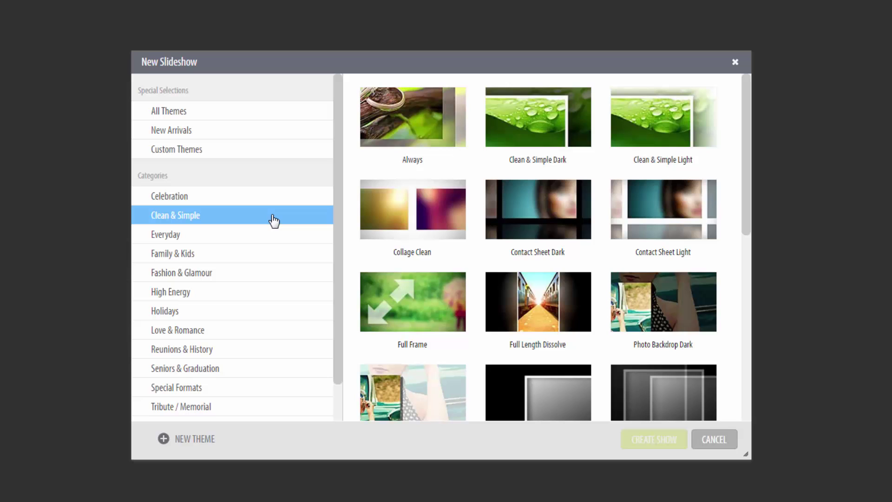
left_click(303, 294)
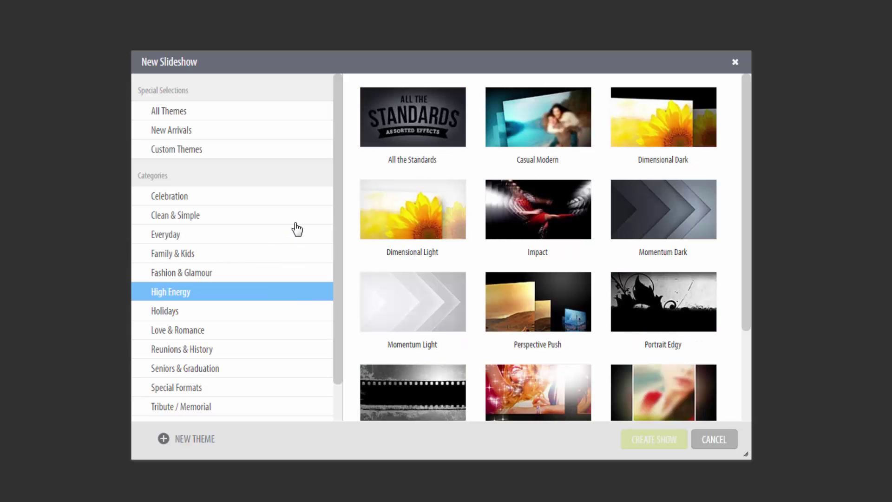
left_click(301, 218)
left_click(400, 138)
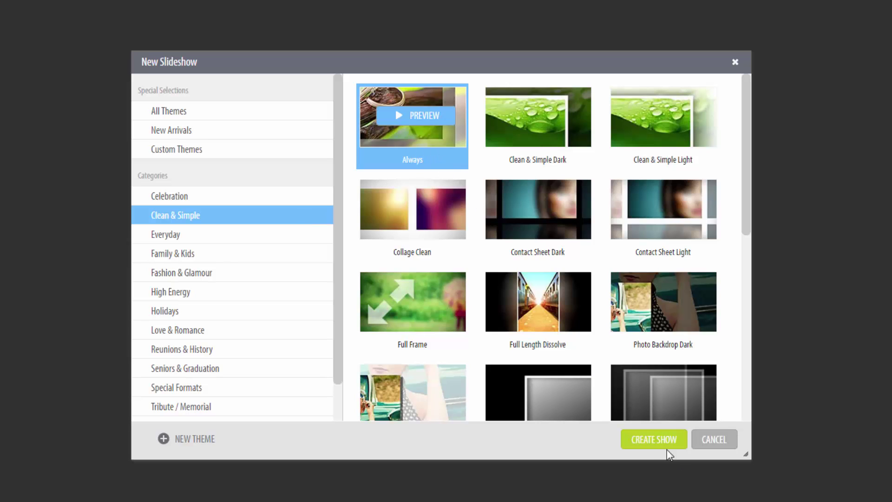
left_click(653, 440)
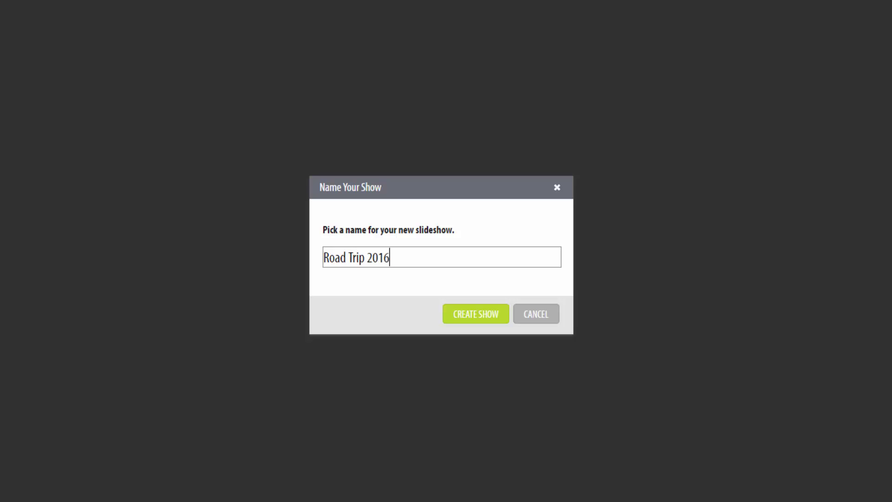
- Confirm the Road Trip 2016 name, upload the trip photos, and drag two slides to new positions
left_click(474, 320)
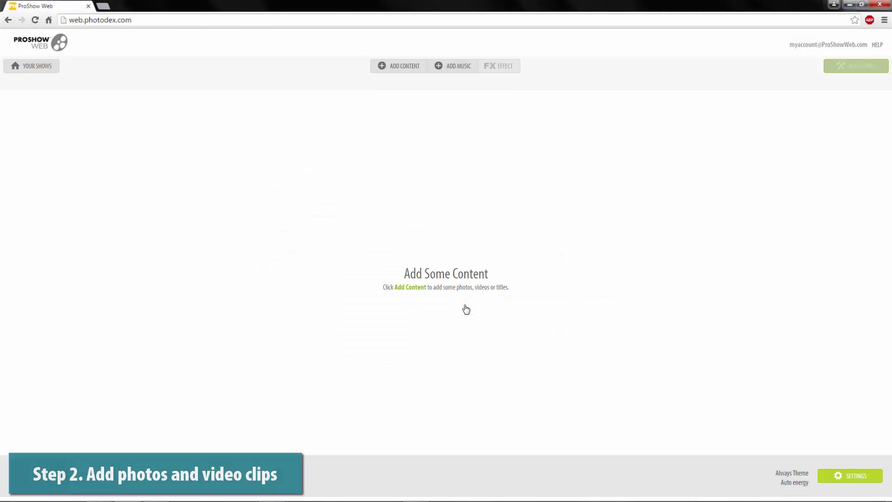
left_click(411, 287)
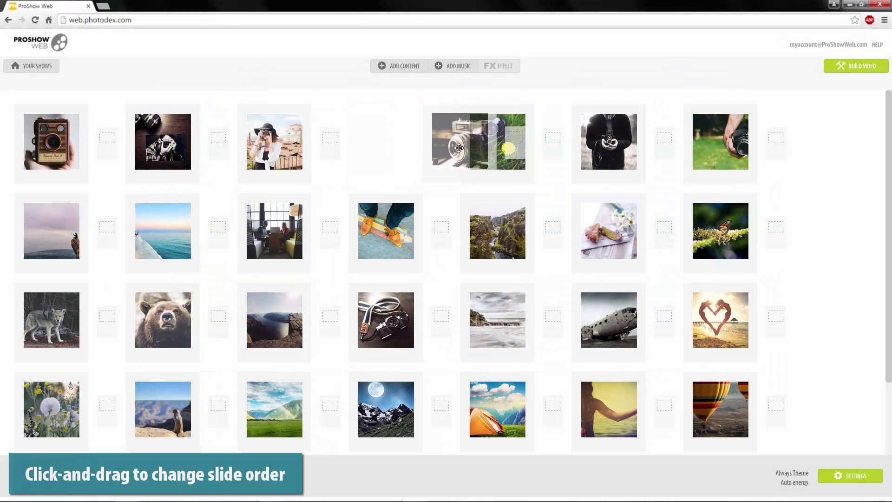
left_click_drag(456, 146, 385, 142)
left_click_drag(497, 229, 388, 237)
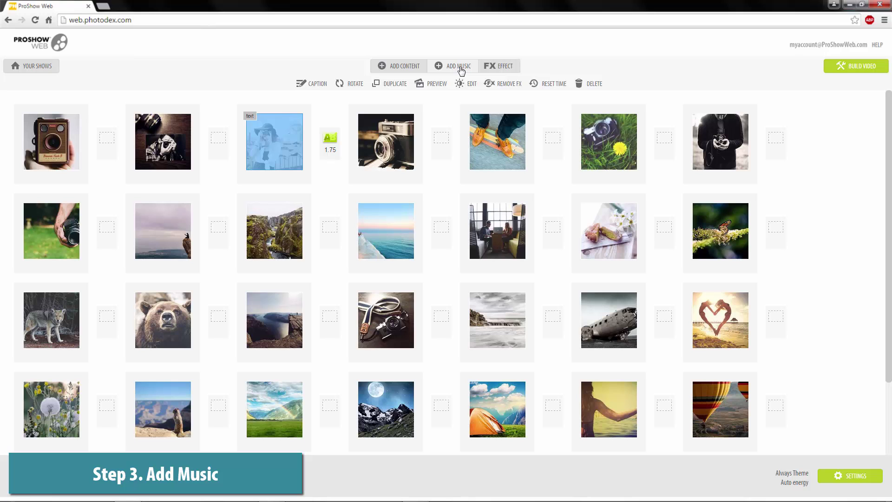
- In the music library, filter tracks to 1–2 and 2–3 minutes, then Acoustic Guitar
left_click(458, 65)
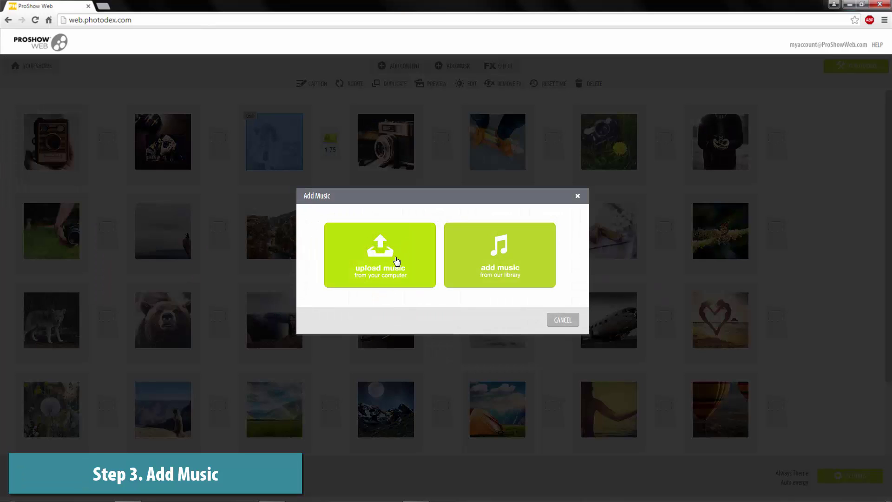
left_click(500, 260)
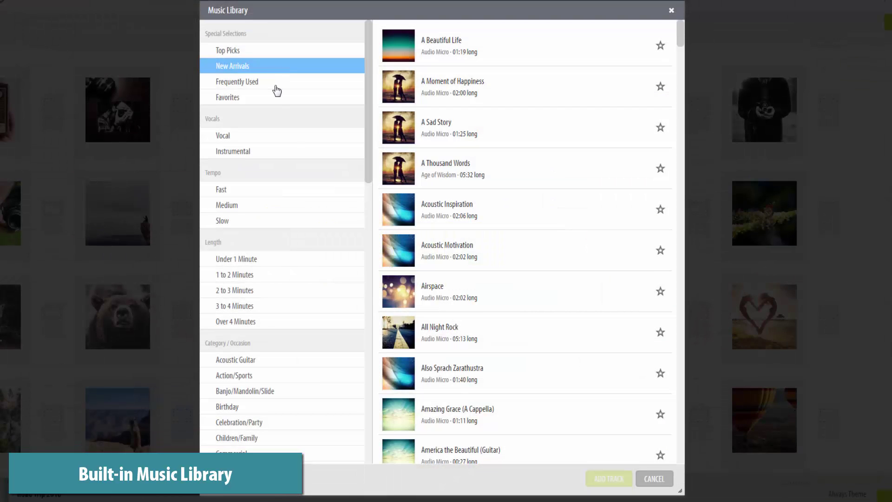
left_click(310, 275)
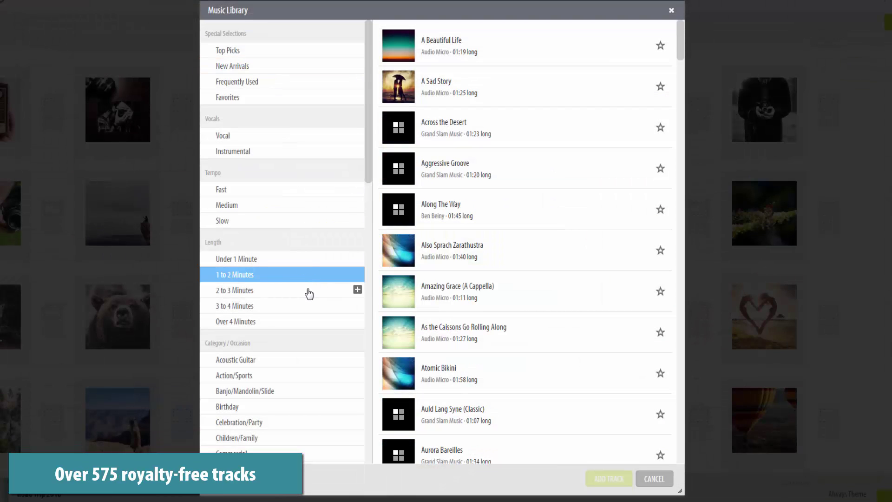
left_click(310, 291)
left_click(325, 359)
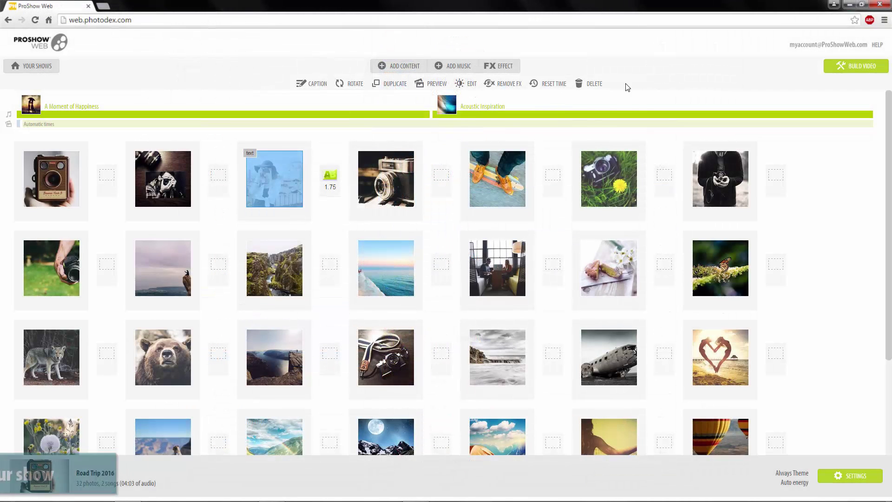
- Start building the Road Trip 2016 show into a video
left_click(853, 69)
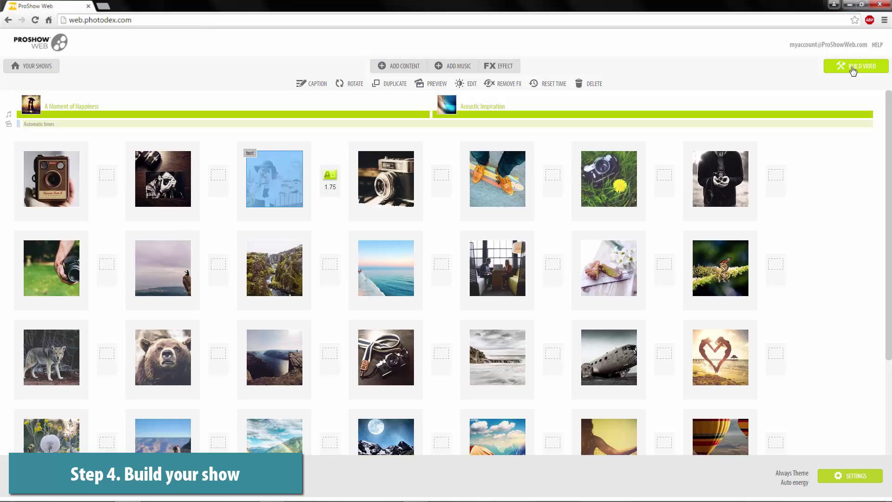